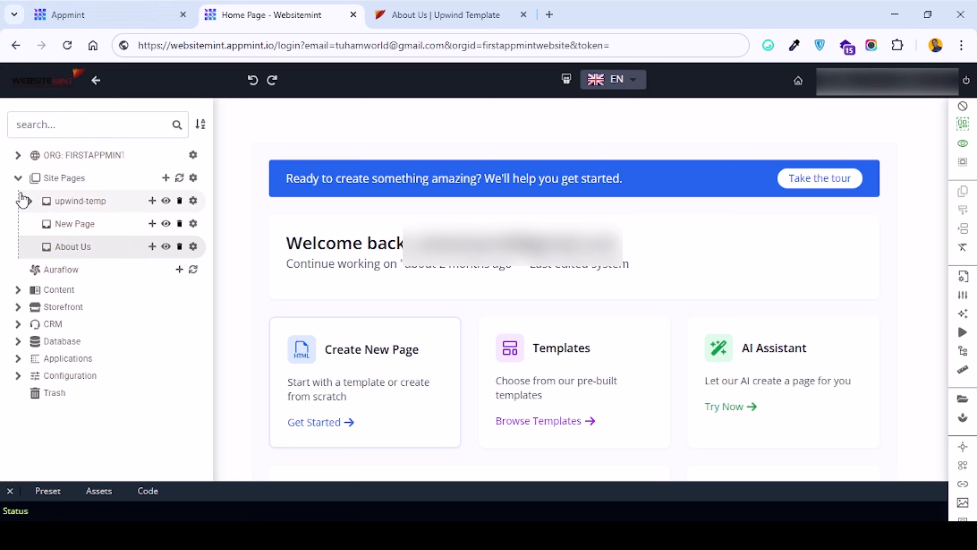
Open the list of posts under Content and narrow its Action and Content Type columns.
click(87, 176)
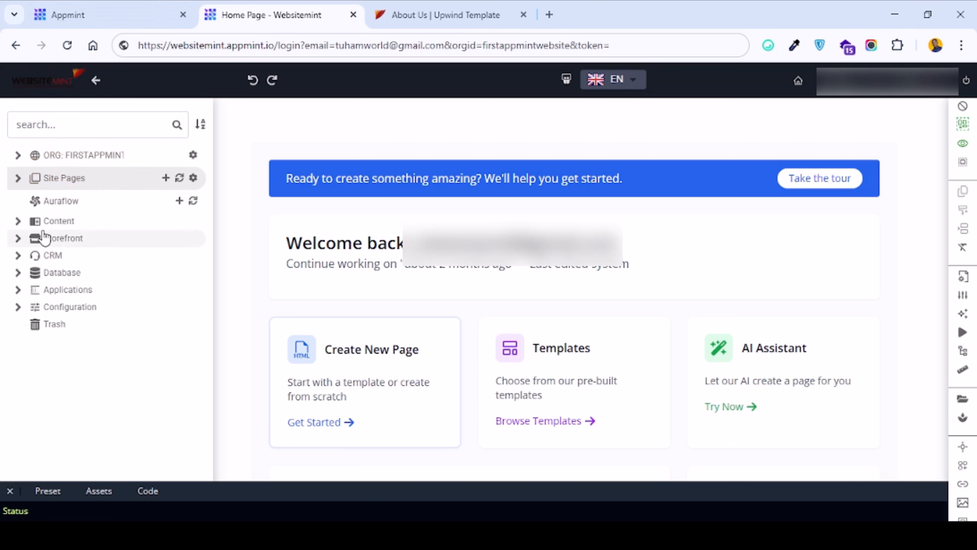
click(49, 223)
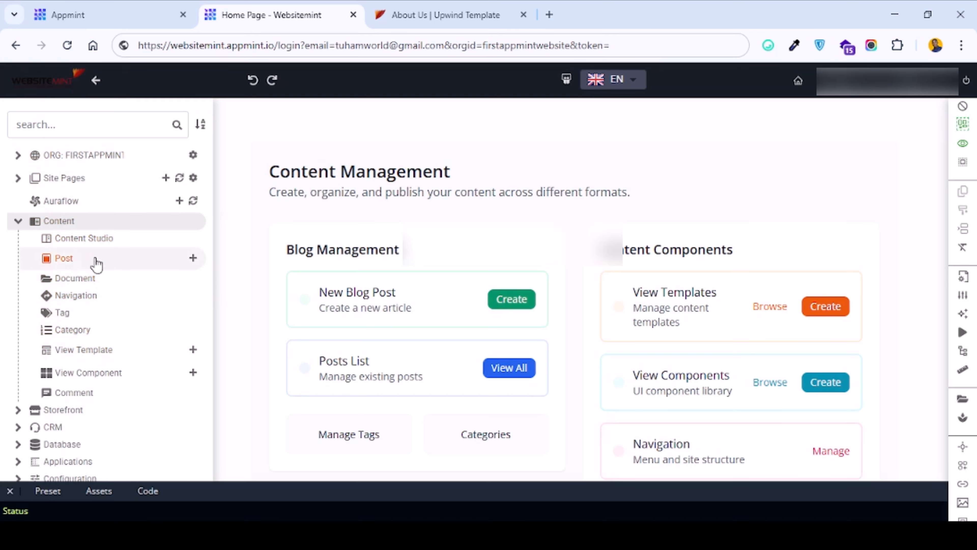
click(65, 262)
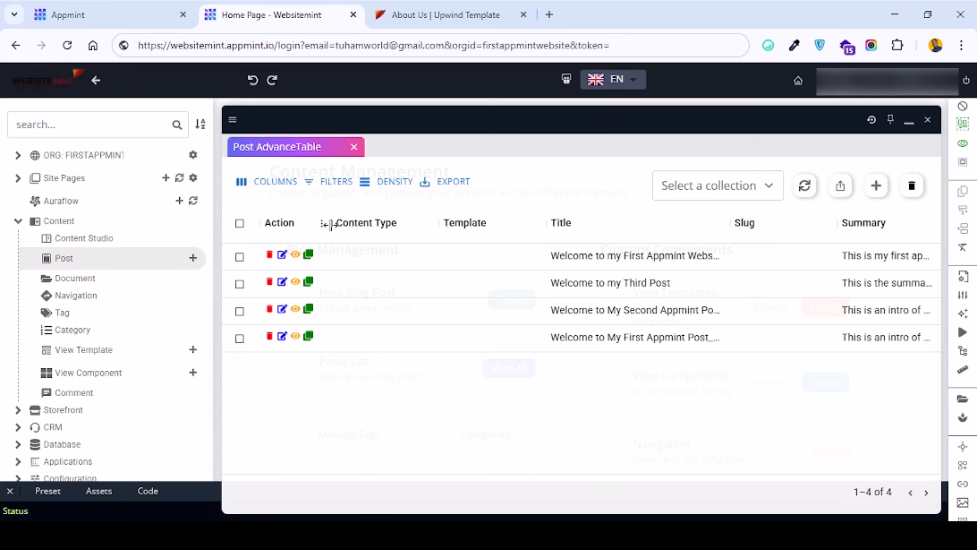
drag(330, 224, 320, 224)
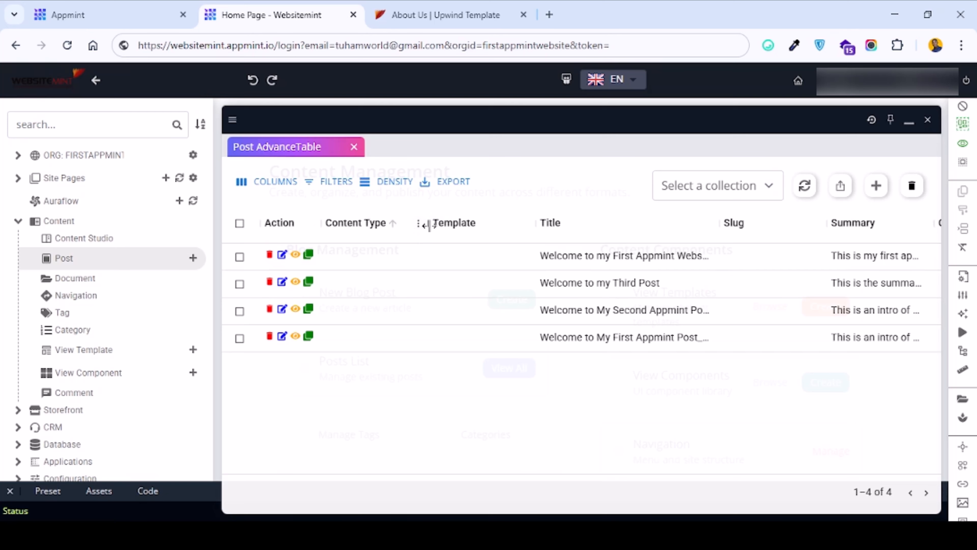
drag(429, 224, 348, 227)
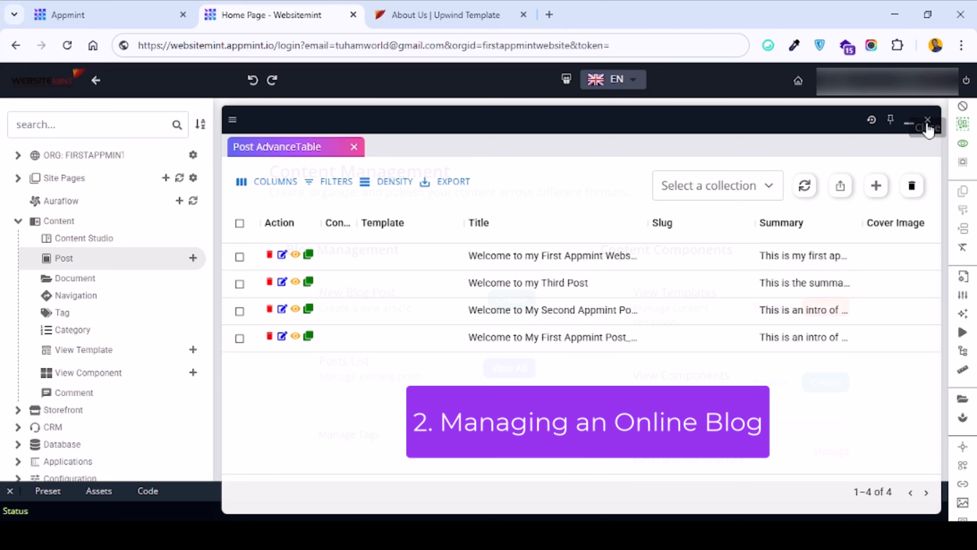
Collapse the Content group and open the Storefront product list.
click(17, 222)
click(57, 241)
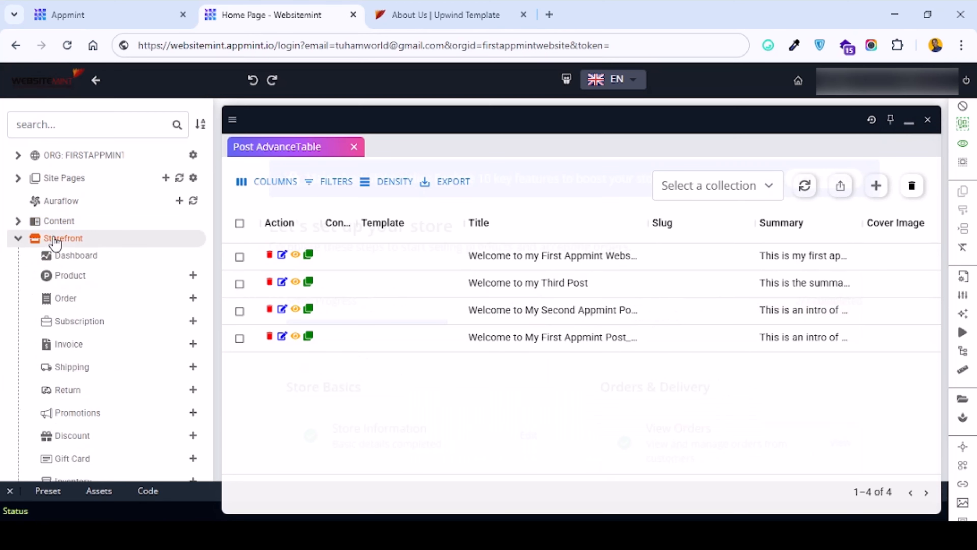
click(66, 280)
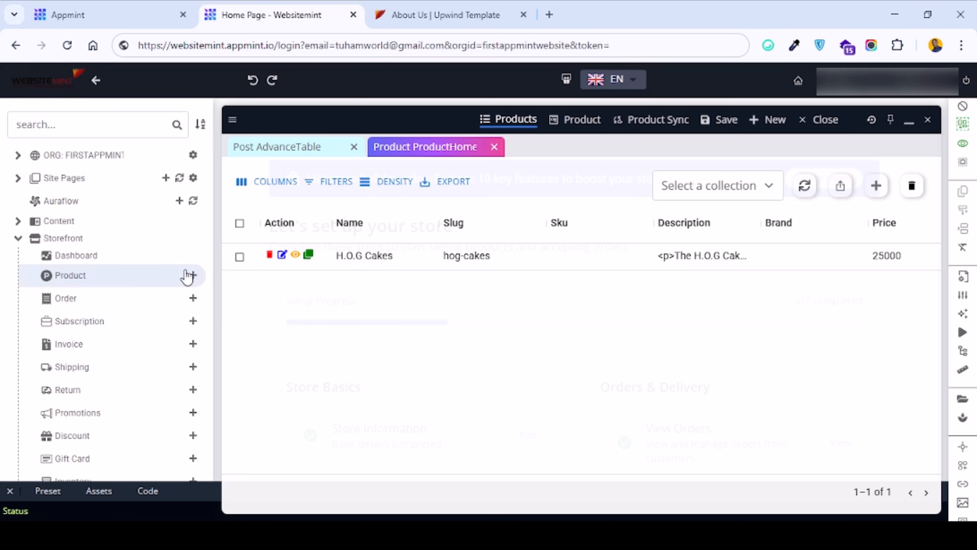
Open the Content documents in the File Manager and add a folder named hog-shop to firstappmintwebsite.
click(18, 238)
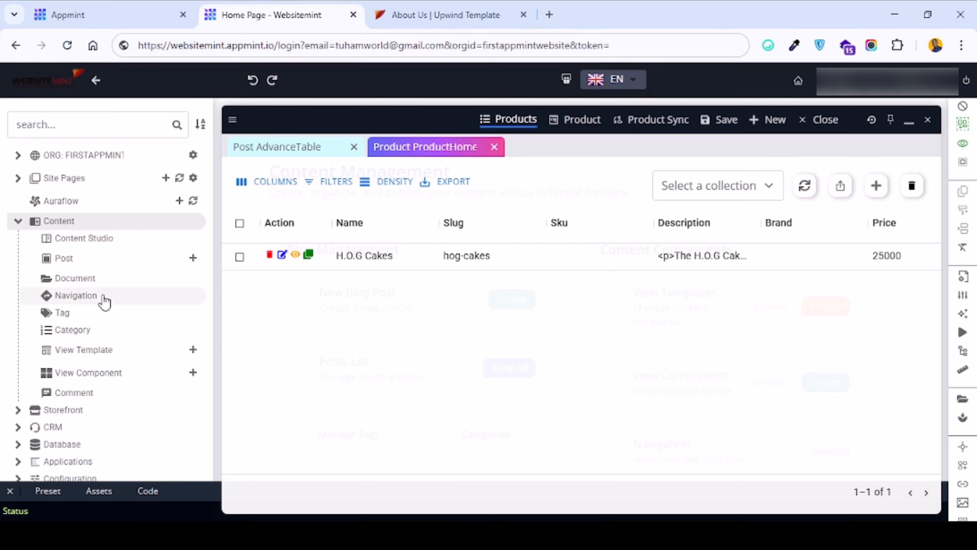
click(79, 285)
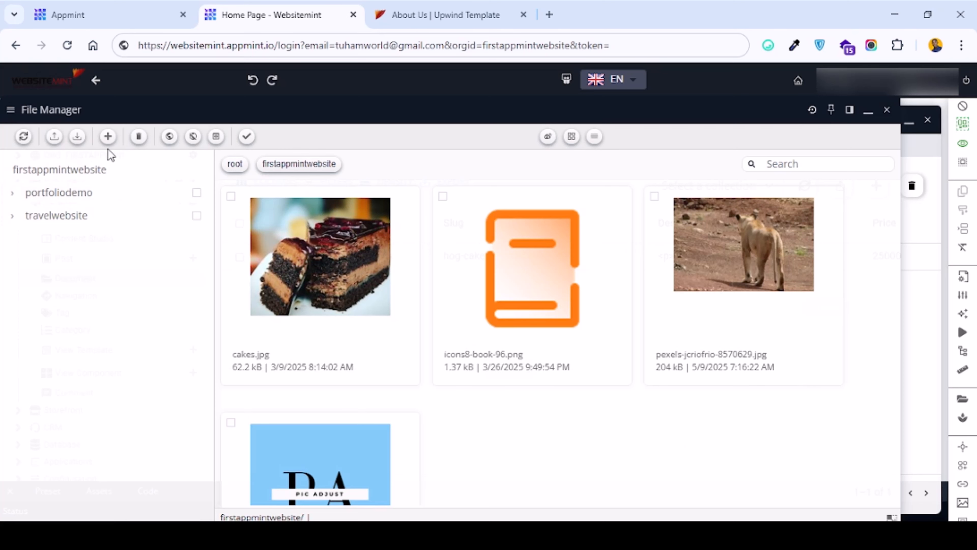
click(108, 138)
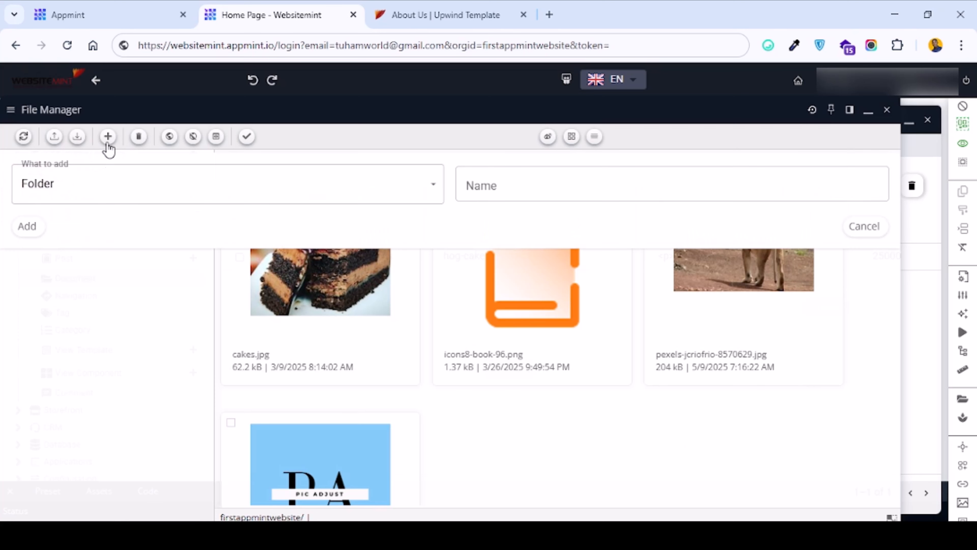
click(520, 184)
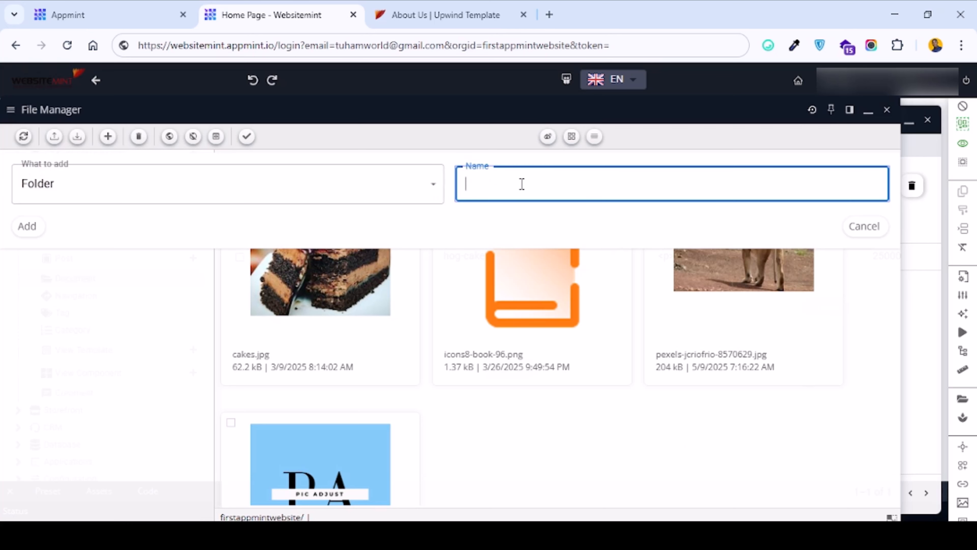
text(hogs)
key(ctrl+a)
text(hog-shop)
click(23, 227)
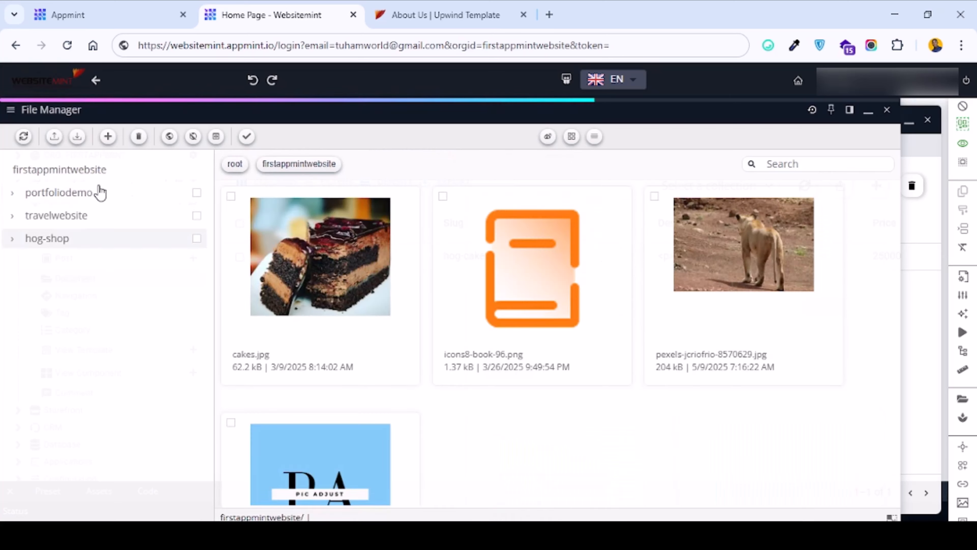
Add a subfolder named cakes inside hog-shop, refresh the File Manager and expand hog-shop.
click(57, 239)
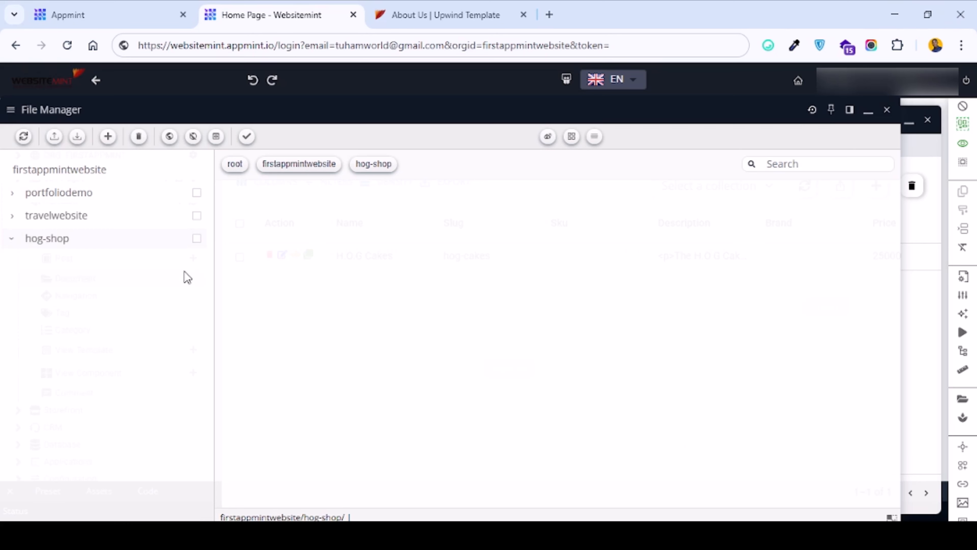
click(66, 240)
click(106, 138)
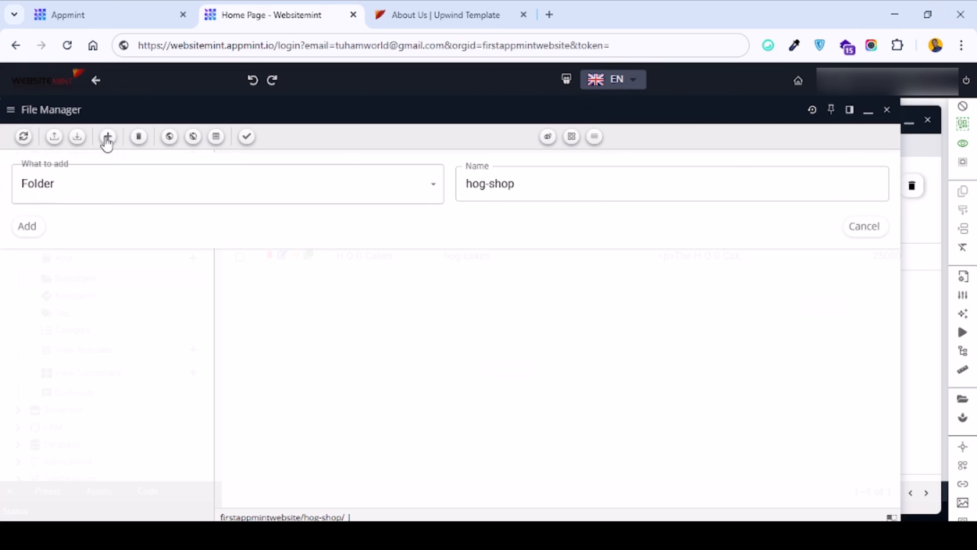
click(629, 198)
key(ctrl+a)
text(c)
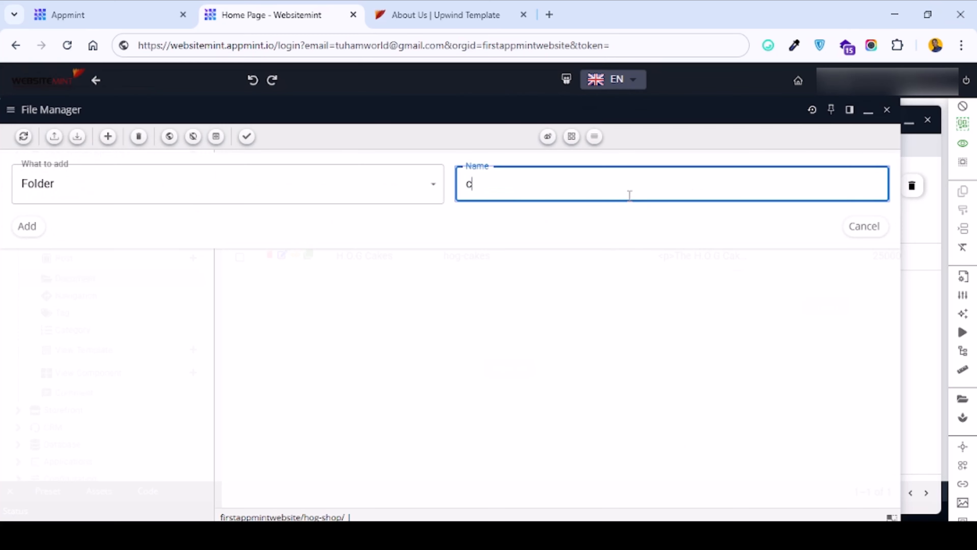
text(akes)
click(26, 226)
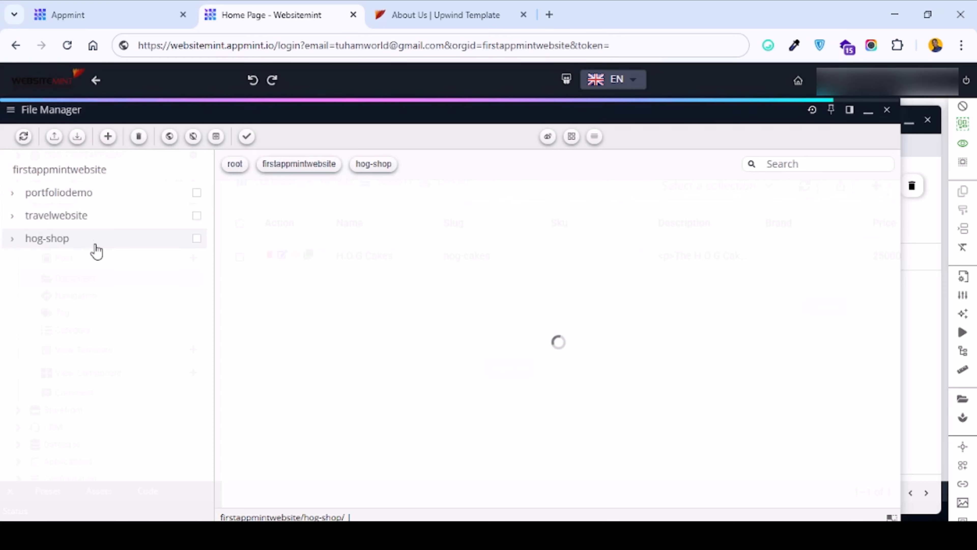
click(24, 137)
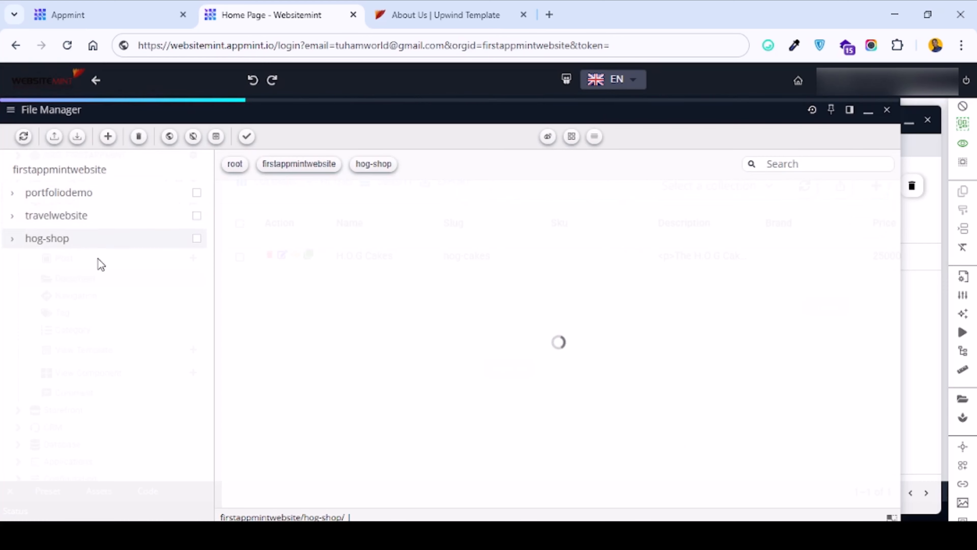
click(19, 241)
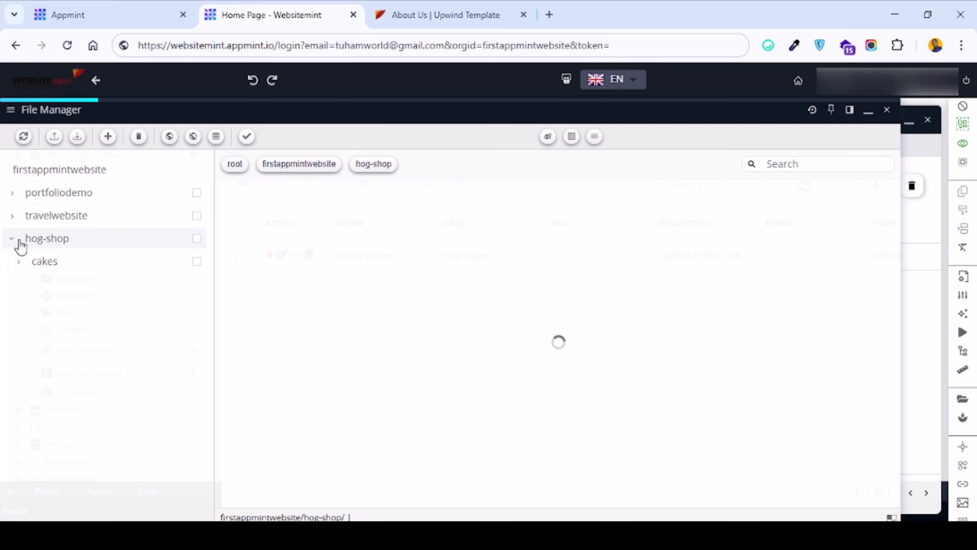
Add a subfolder named peanuts inside the hog-shop folder.
click(58, 240)
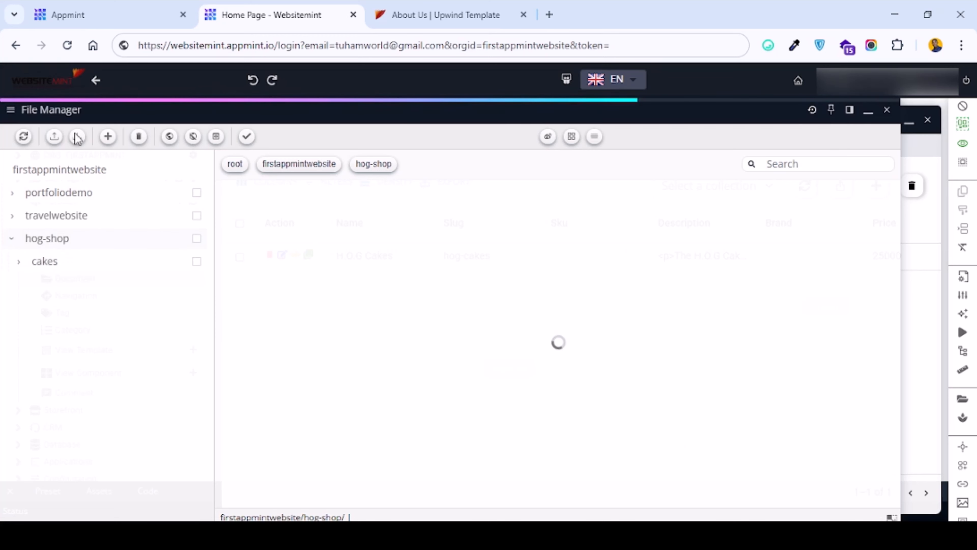
click(107, 136)
double_click(496, 181)
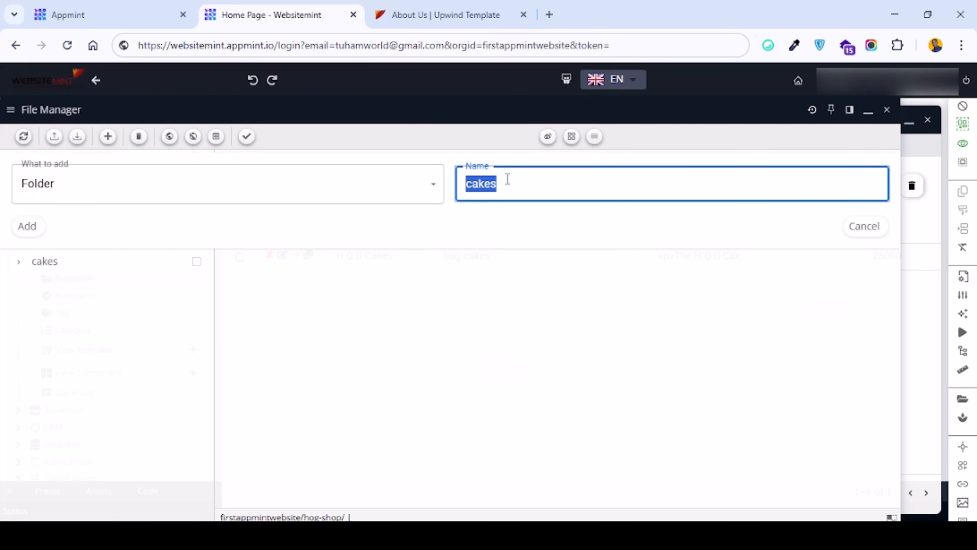
text(peanuts)
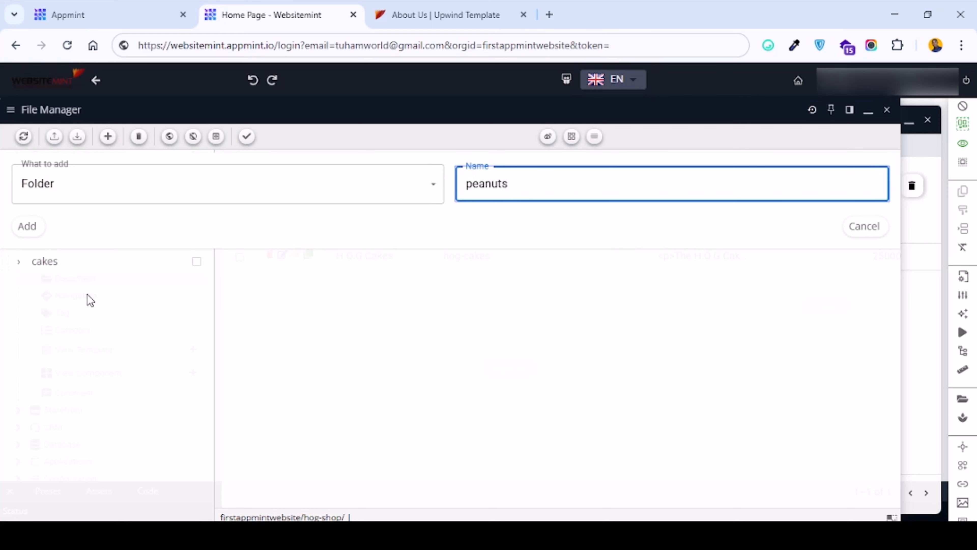
click(22, 225)
Add a subfolder named chinchin inside the hog-shop folder and refresh the File Manager.
click(76, 236)
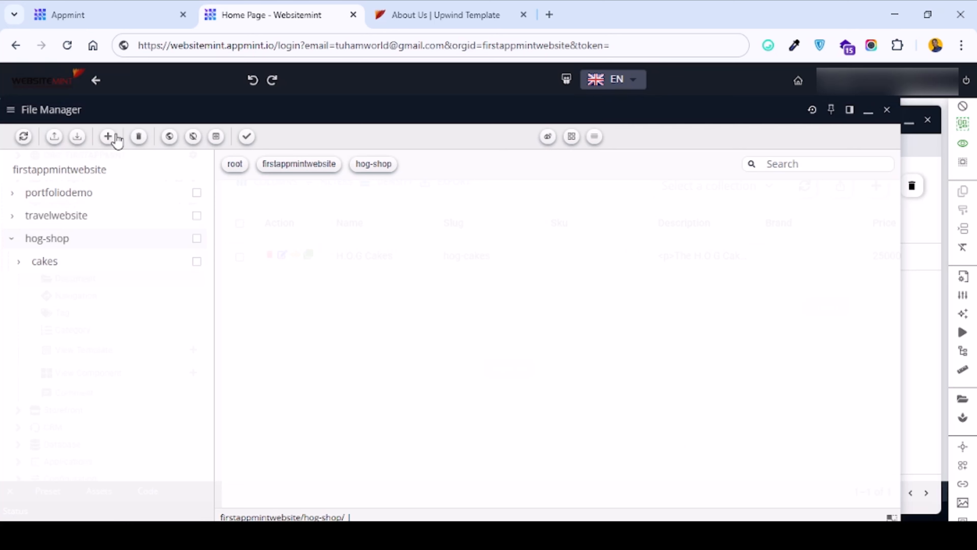
click(108, 137)
click(540, 173)
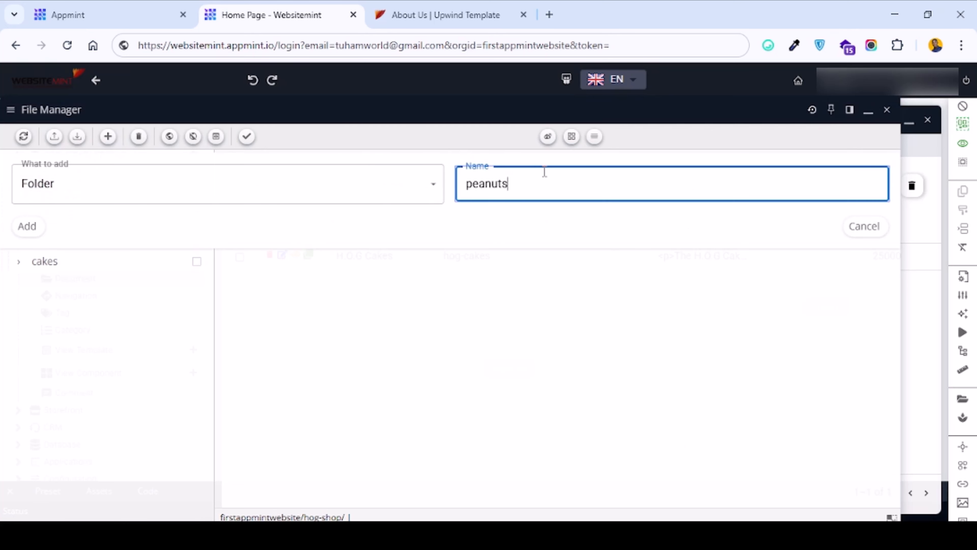
key(ctrl+a)
text(chinchi)
text(lla)
click(27, 226)
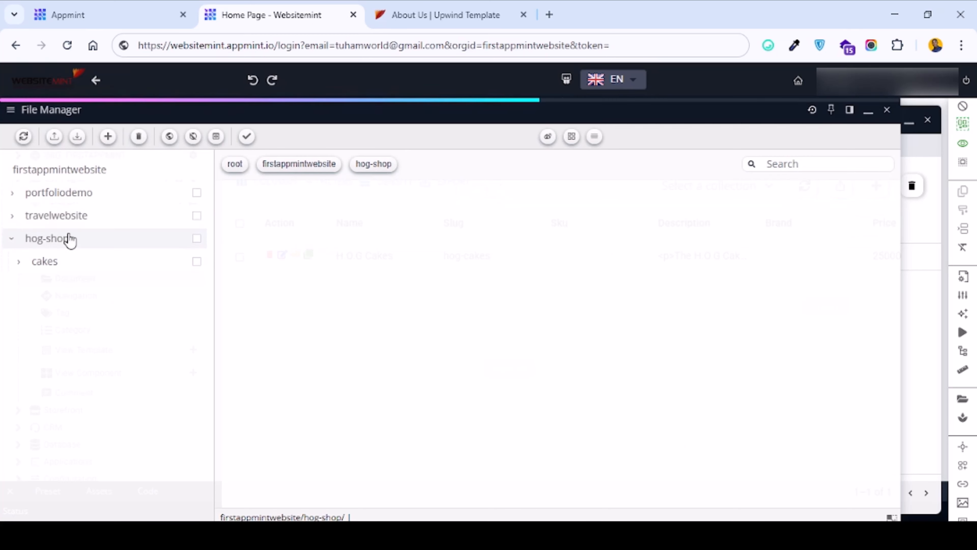
click(24, 138)
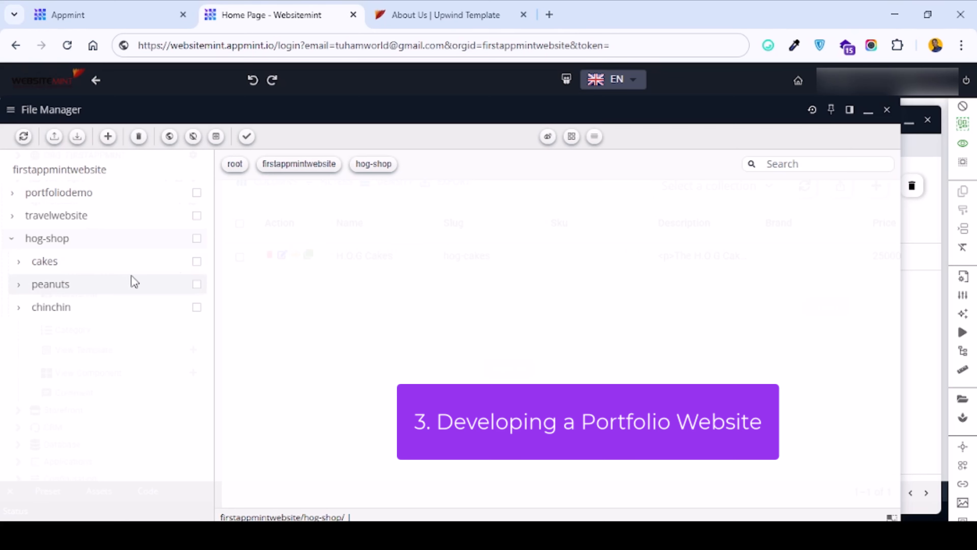
Collapse hog-shop and add a subfolder named home inside the portfoliodemo folder.
click(11, 238)
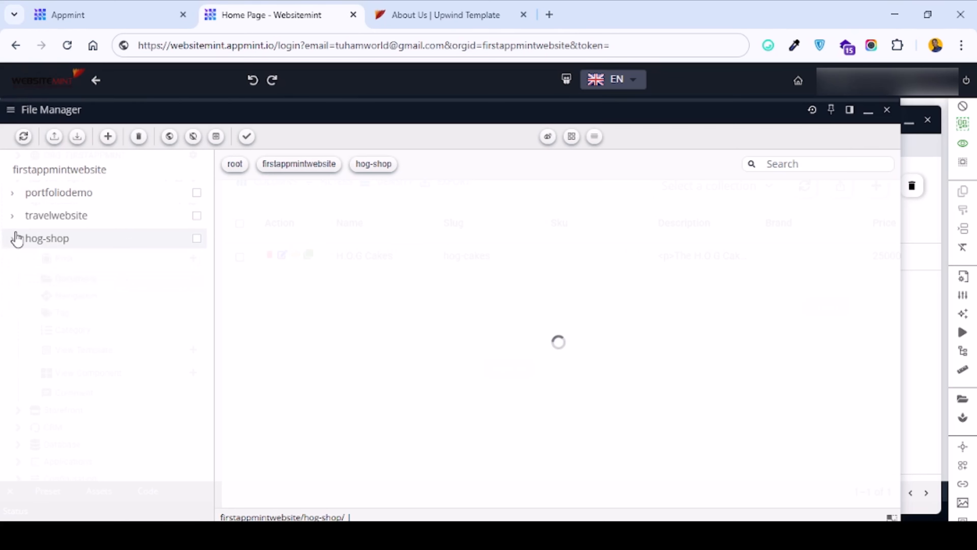
click(22, 196)
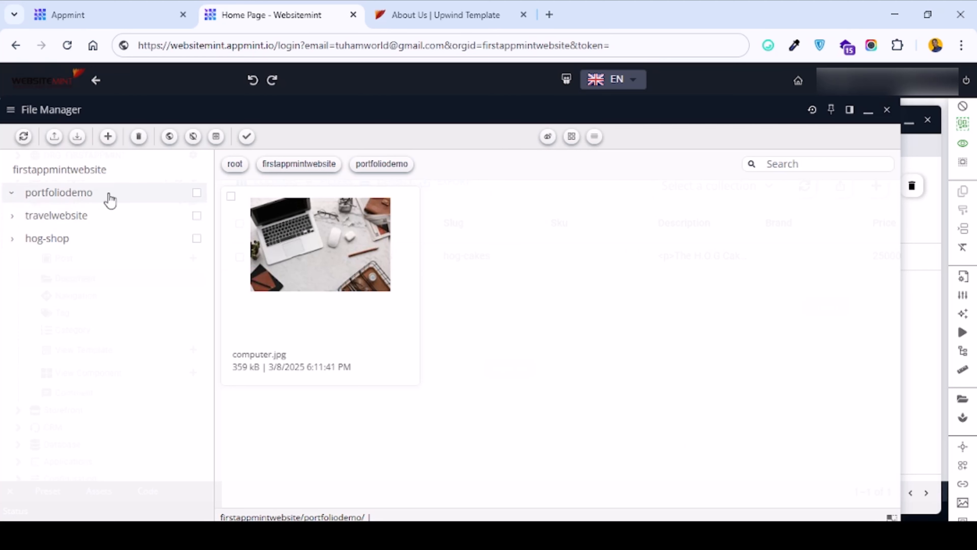
click(109, 136)
click(498, 183)
double_click(497, 184)
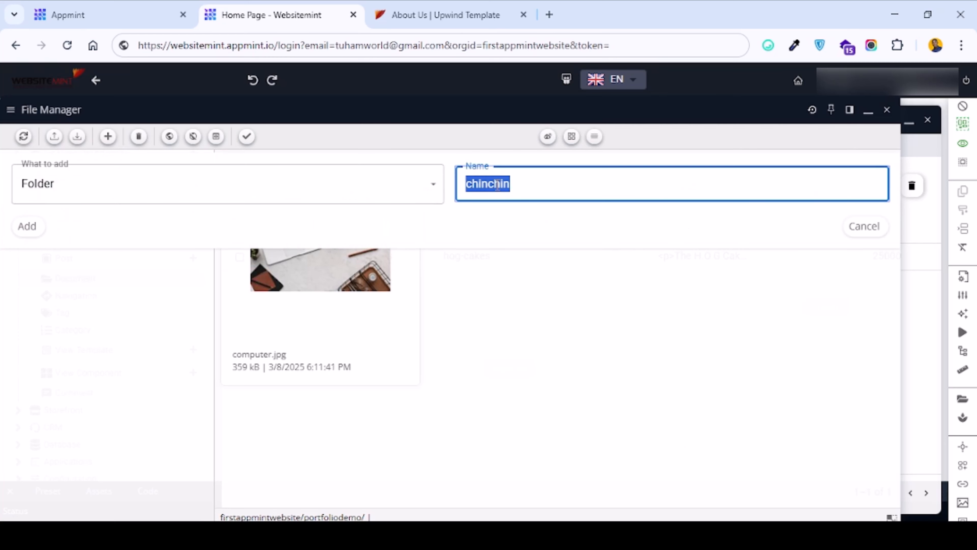
text(home)
click(24, 231)
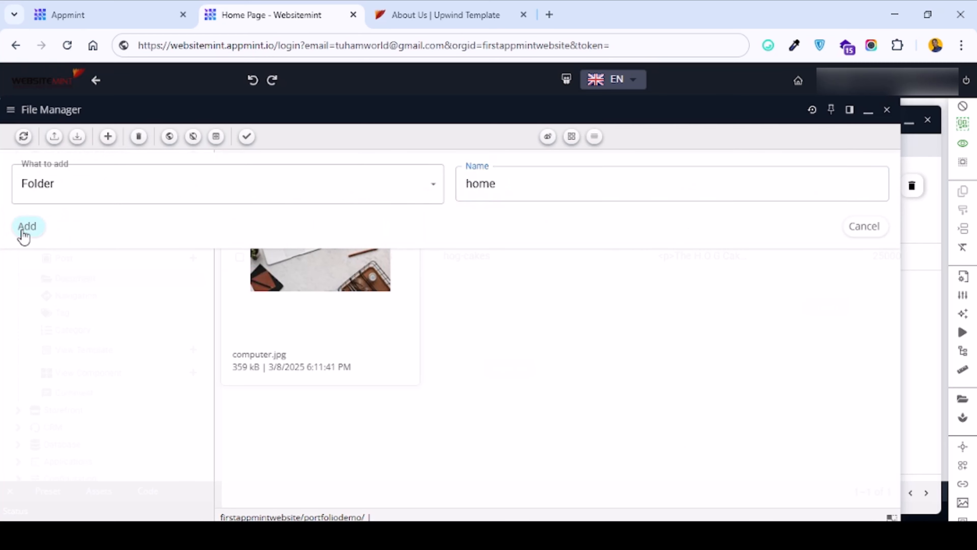
Add a subfolder named about inside the portfoliodemo folder.
click(108, 136)
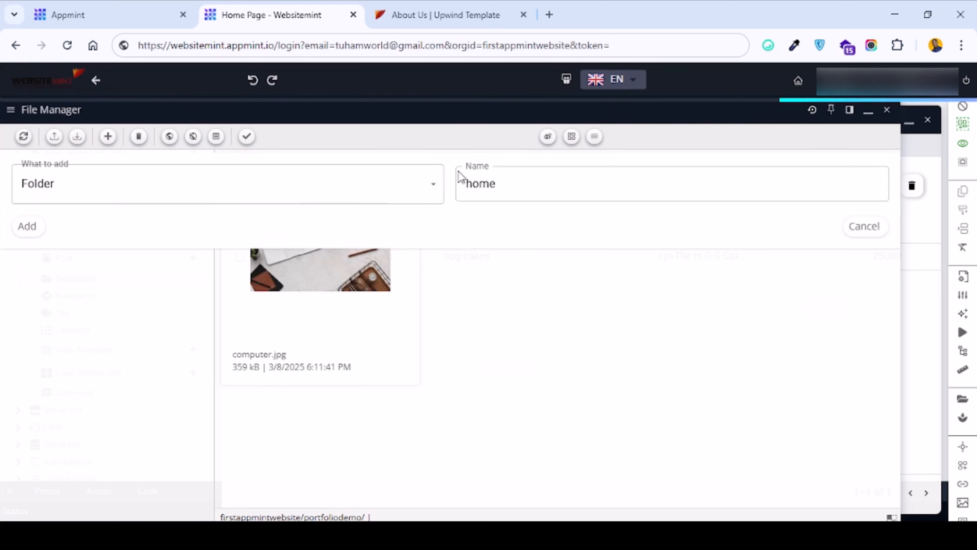
click(472, 184)
double_click(474, 184)
text(ay)
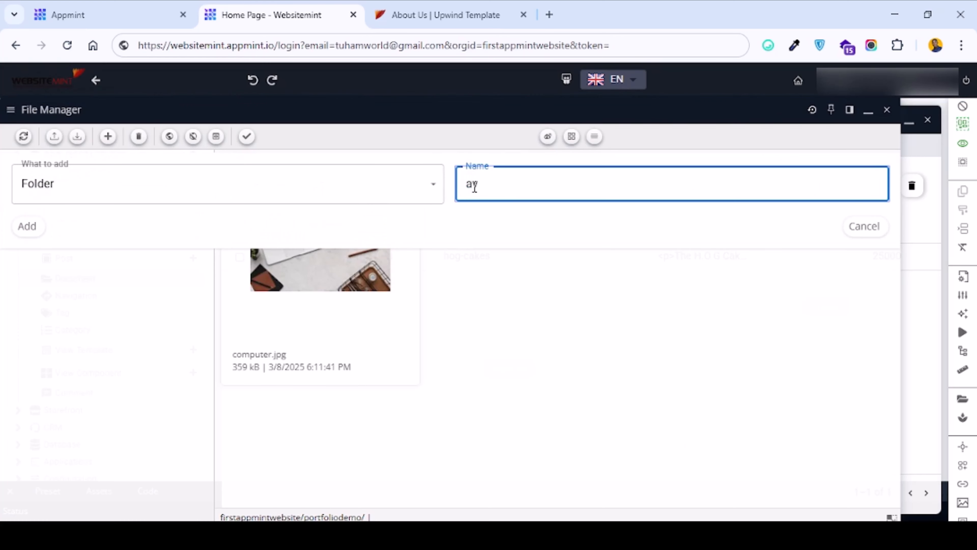
text(ouyt)
key(BackSpace)
key(BackSpace)
text(t)
click(24, 227)
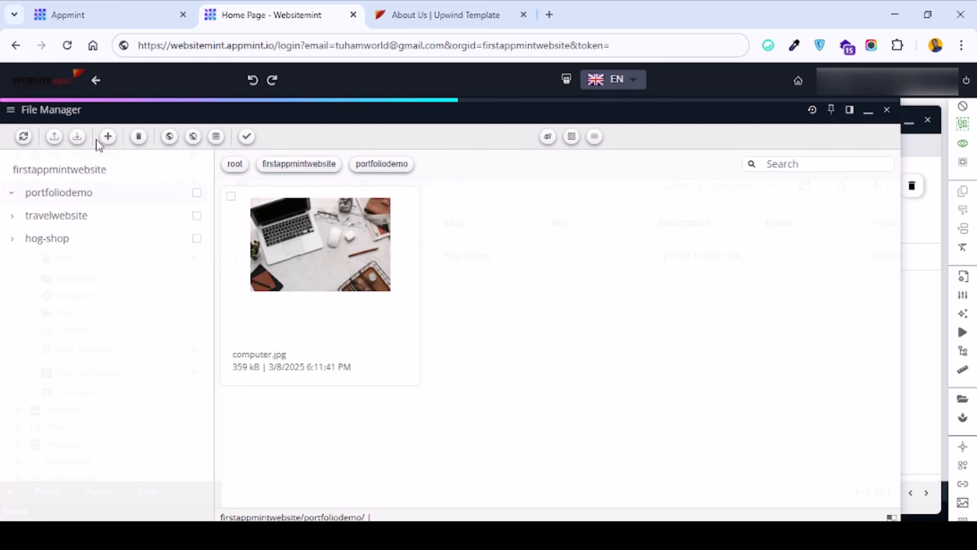
Add a subfolder named contact inside the portfoliodemo folder and refresh the File Manager.
click(108, 136)
click(543, 177)
key(ctrl+a)
text(c)
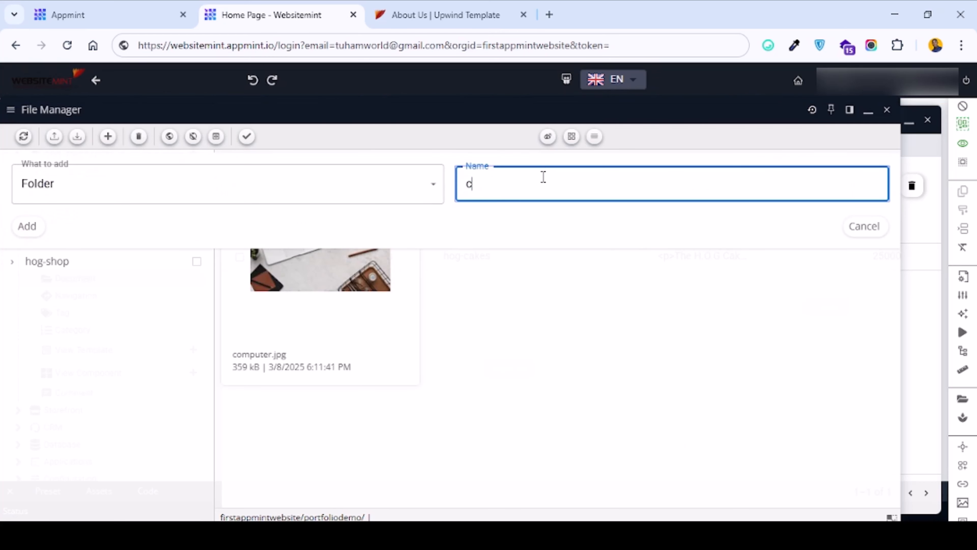
text(ontact)
click(24, 226)
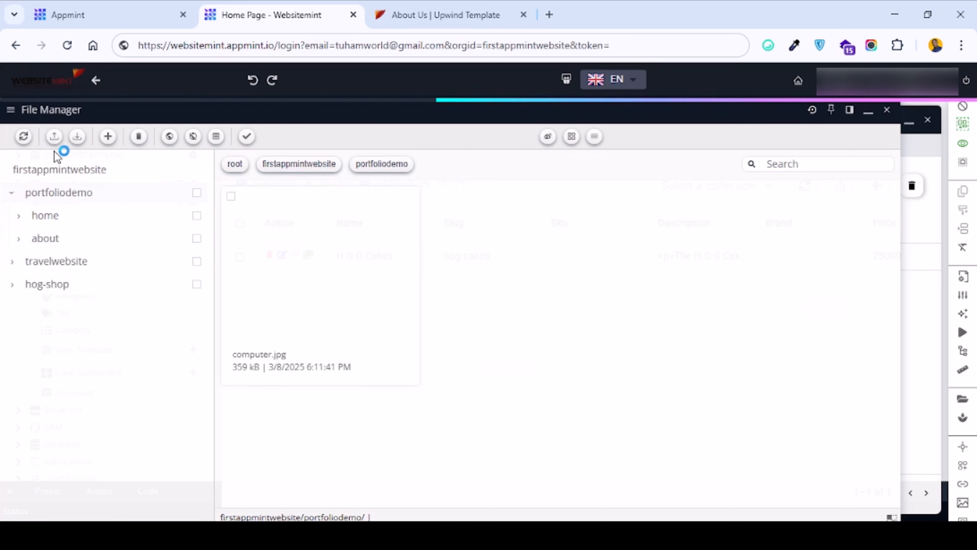
click(23, 136)
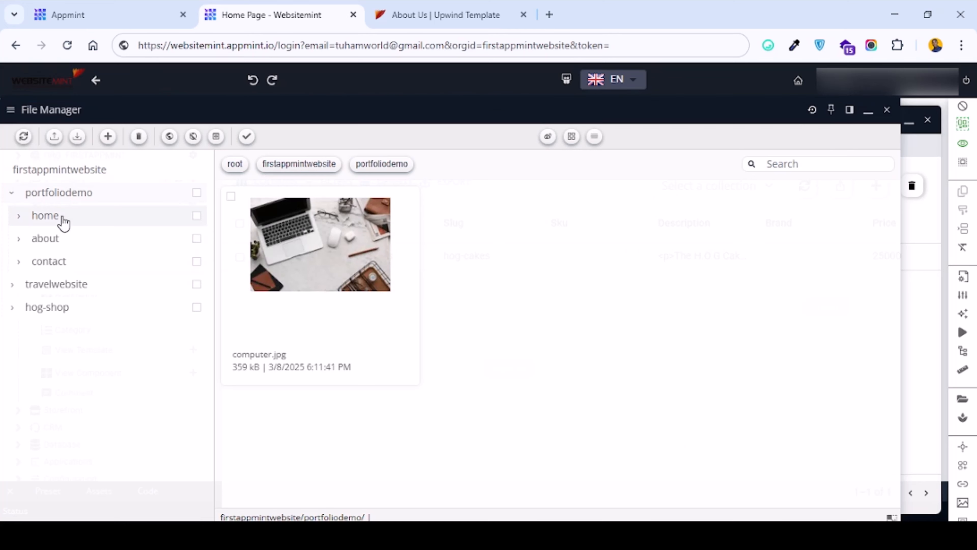